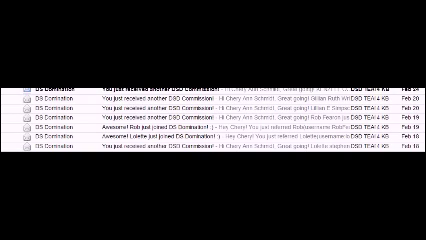
{"action": "scroll", "coordinate": [416, 96], "scroll_direction": "up", "scroll_amount": 1}
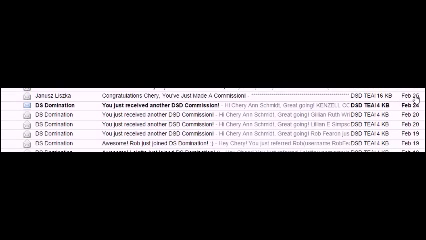
{"action": "scroll", "coordinate": [213, 120], "scroll_direction": "up", "scroll_amount": 2}
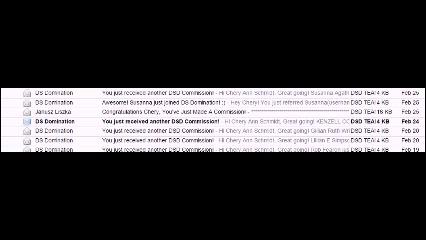
{"action": "scroll", "coordinate": [213, 120], "scroll_direction": "up", "scroll_amount": 2}
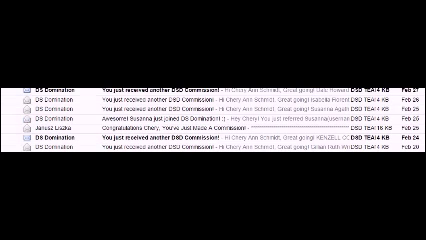
{"action": "scroll", "coordinate": [213, 120], "scroll_direction": "up", "scroll_amount": 1}
{"action": "scroll", "coordinate": [213, 120], "scroll_direction": "up", "scroll_amount": 2}
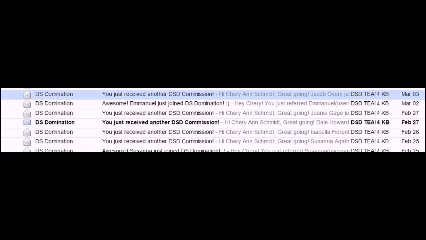